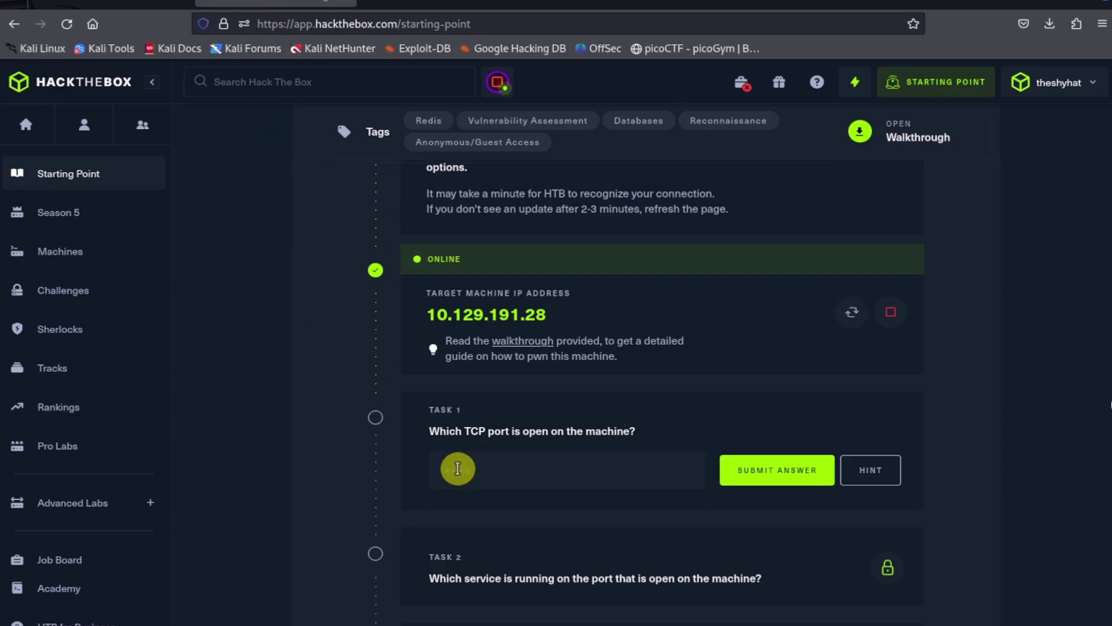
- Submit 6379 as the open TCP port for Task 1 and redis as the running service for Task 2
{"action": "scroll", "coordinate": [517, 396], "scroll_direction": "down", "scroll_amount": 3}
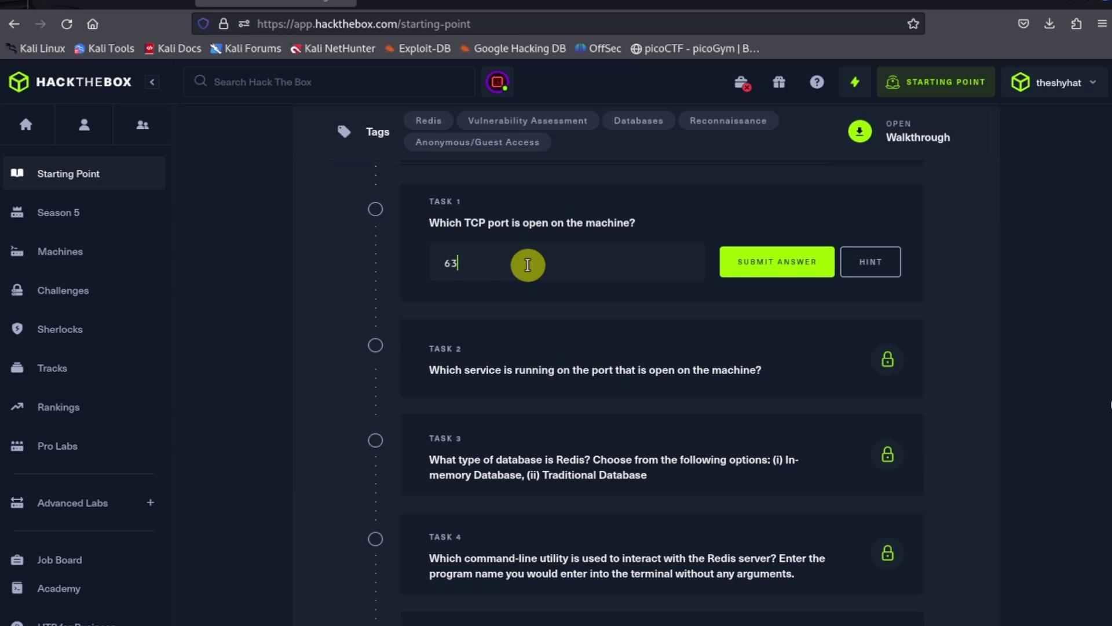
{"action": "left_click", "coordinate": [780, 271]}
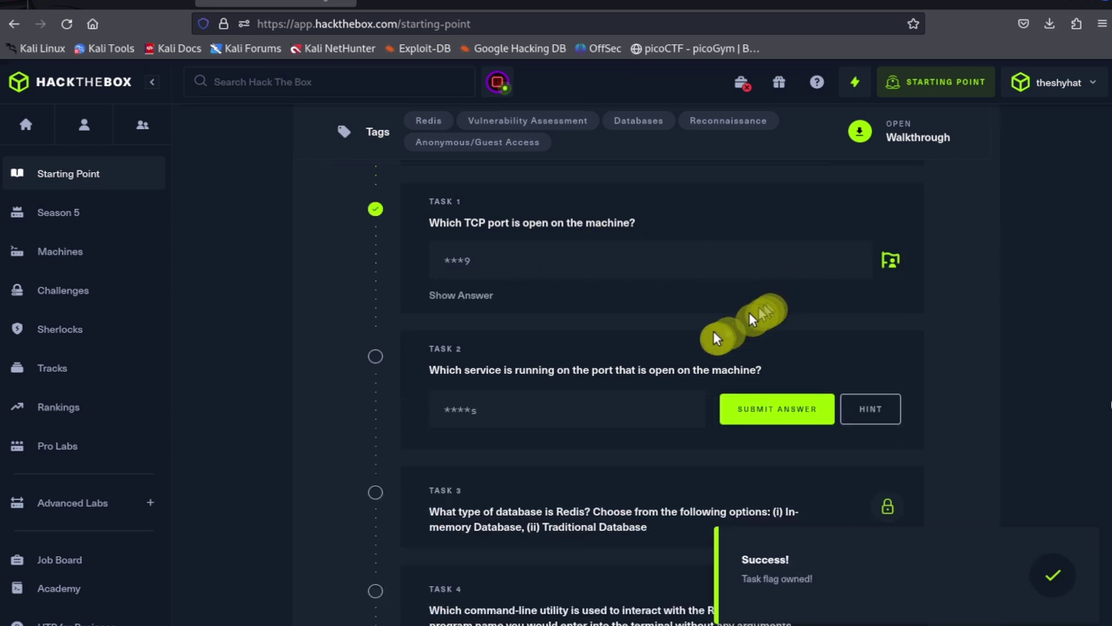
{"action": "scroll", "coordinate": [702, 336], "scroll_direction": "down", "scroll_amount": 2}
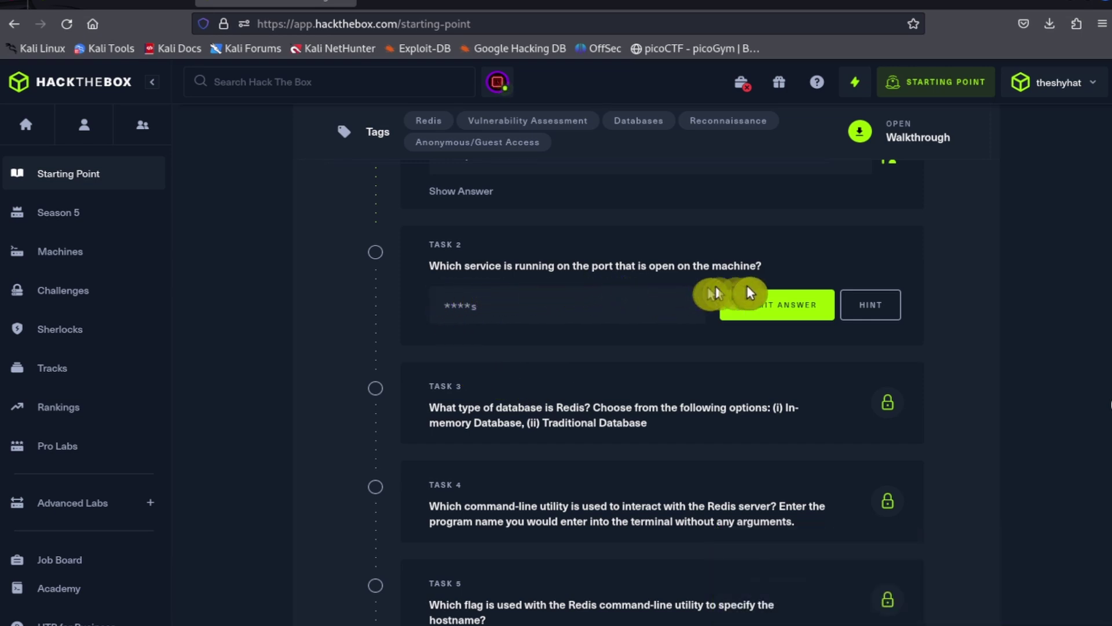
{"action": "left_click", "coordinate": [522, 314]}
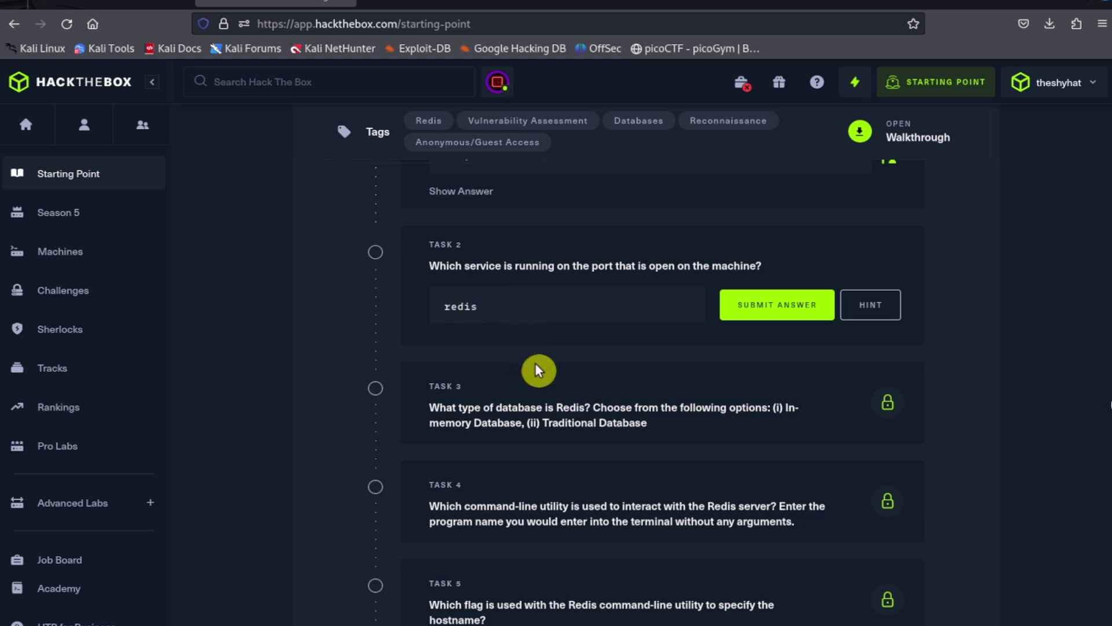
{"action": "left_click", "coordinate": [753, 311]}
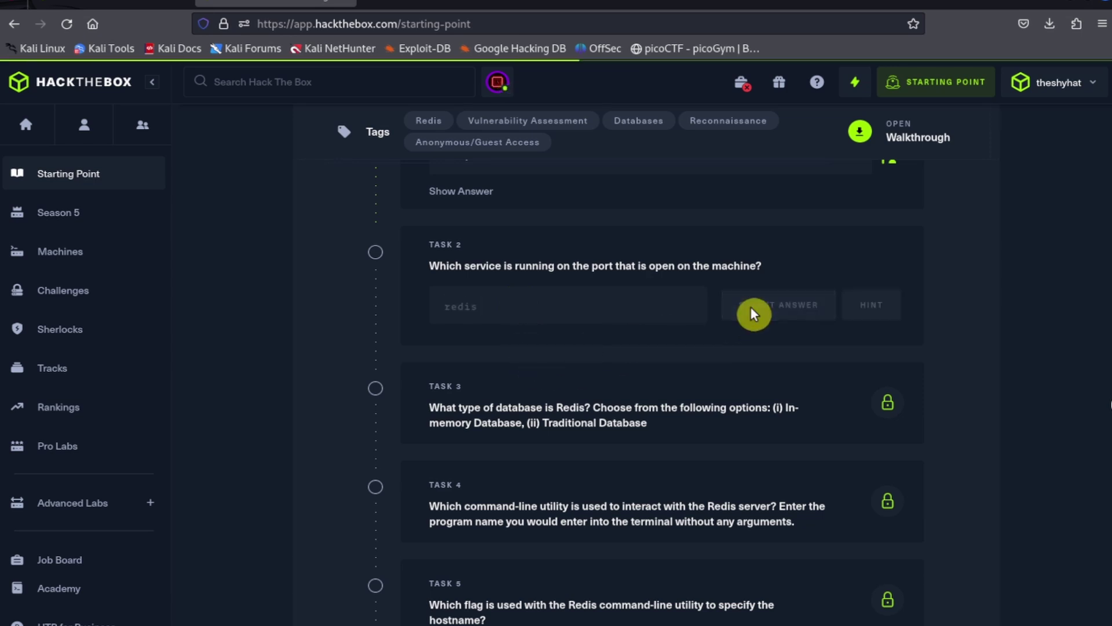
- Submit "in-memory database" as the Task 3 answer and "redis-cli" as the Task 4 answer
{"action": "scroll", "coordinate": [752, 355], "scroll_direction": "down", "scroll_amount": 3}
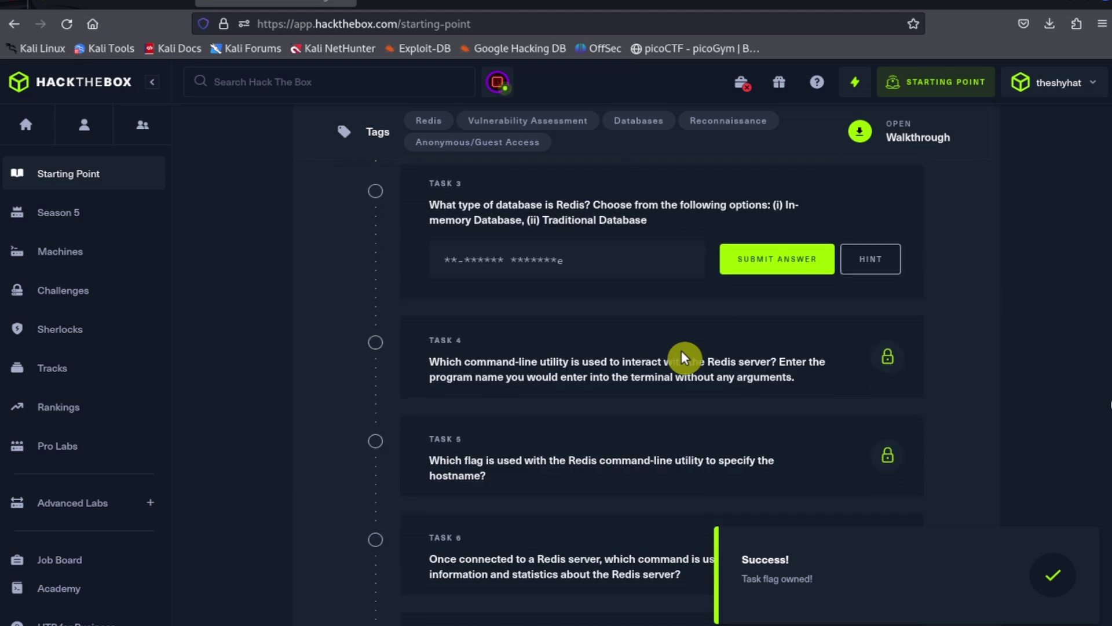
{"action": "scroll", "coordinate": [683, 357], "scroll_direction": "up", "scroll_amount": 1}
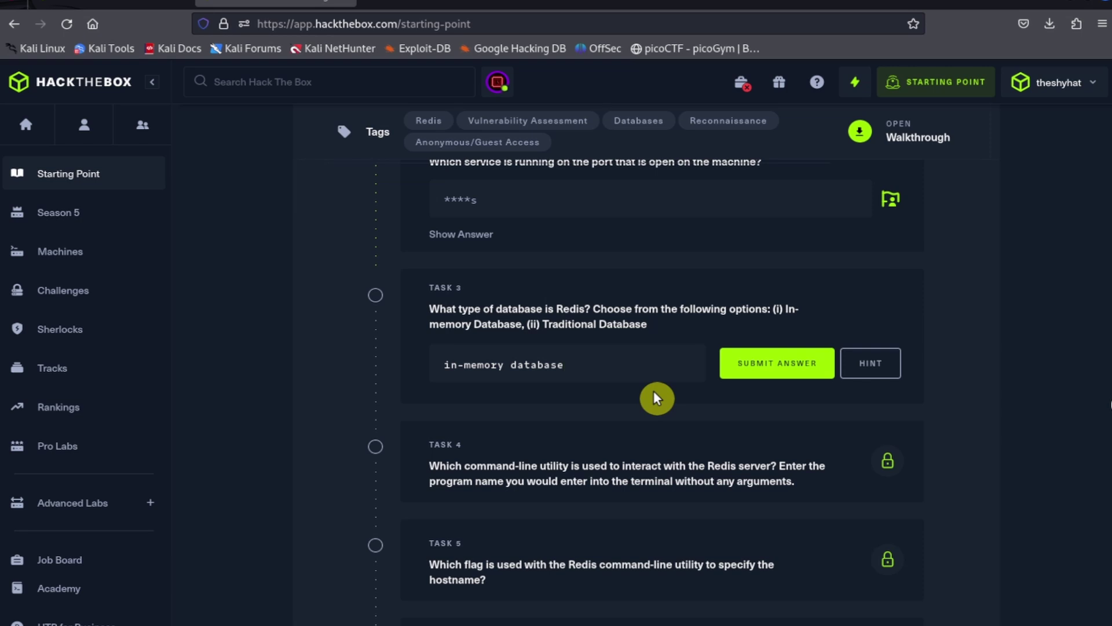
{"action": "left_click", "coordinate": [777, 365]}
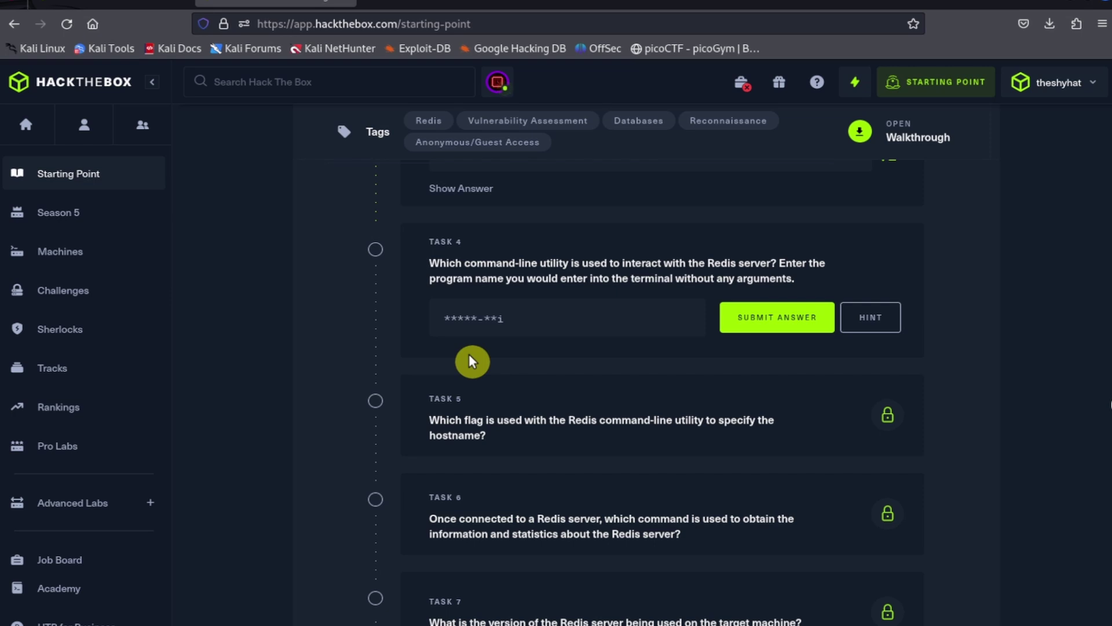
{"action": "left_click", "coordinate": [508, 318]}
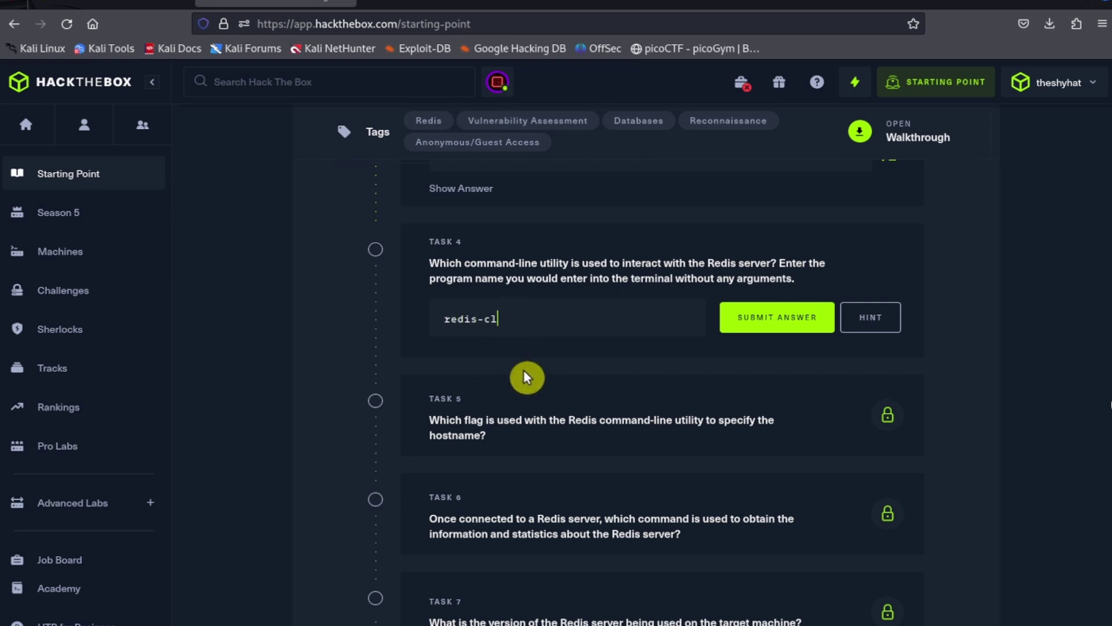
{"action": "left_click", "coordinate": [757, 318]}
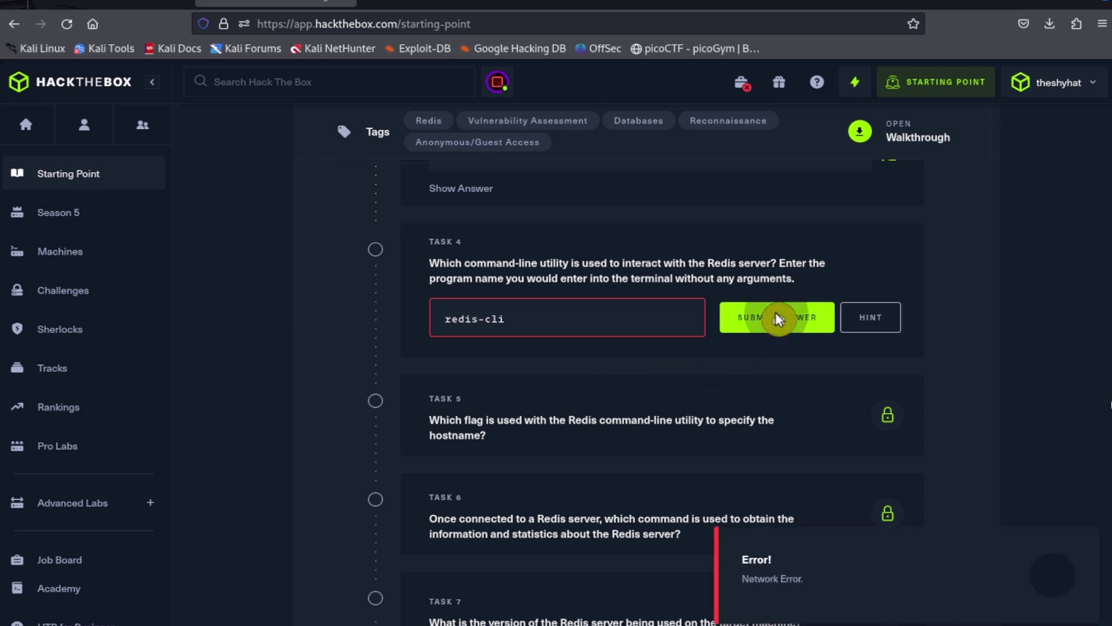
{"action": "left_click", "coordinate": [790, 317]}
- Submit -h as the hostname flag for Task 5 and info as the statistics command for Task 6
{"action": "scroll", "coordinate": [582, 380], "scroll_direction": "down", "scroll_amount": 4}
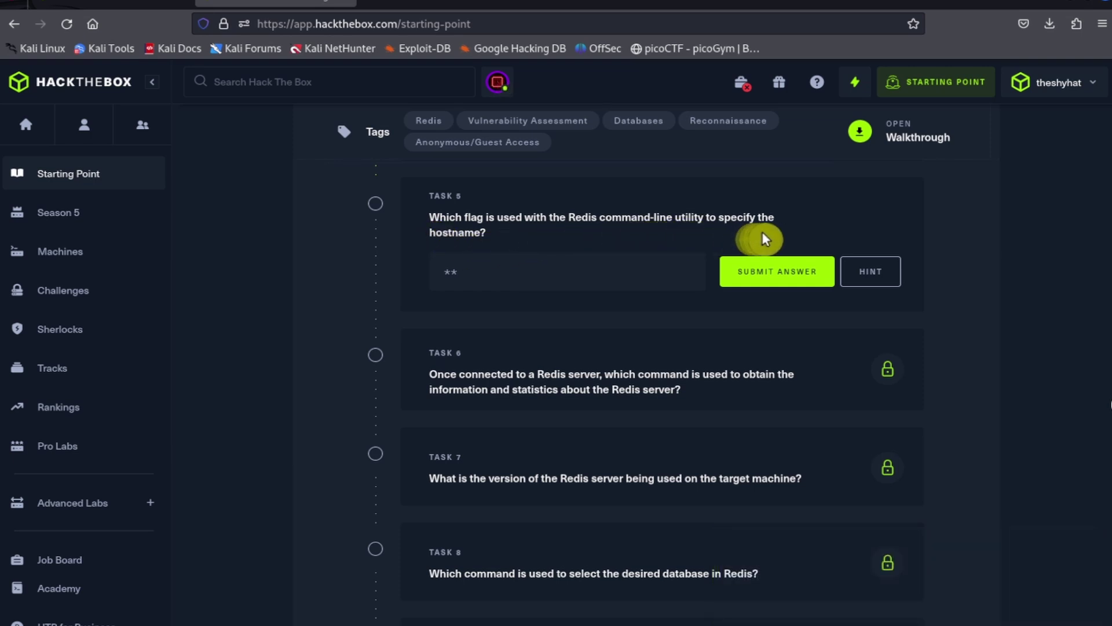
{"action": "left_click", "coordinate": [453, 264]}
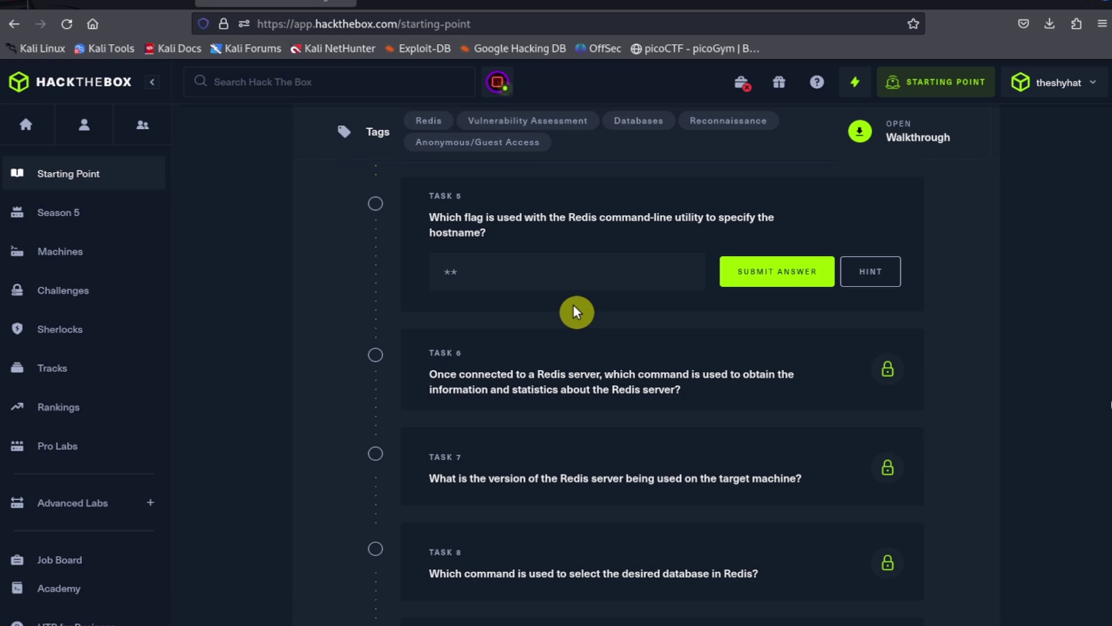
{"action": "left_click", "coordinate": [547, 273]}
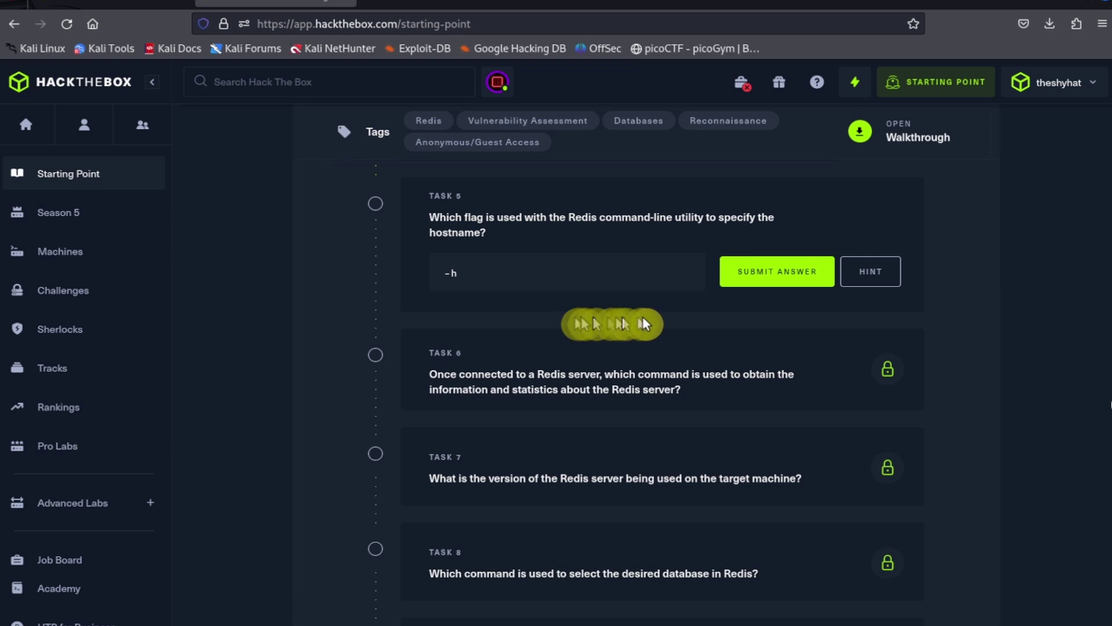
{"action": "left_click", "coordinate": [776, 280]}
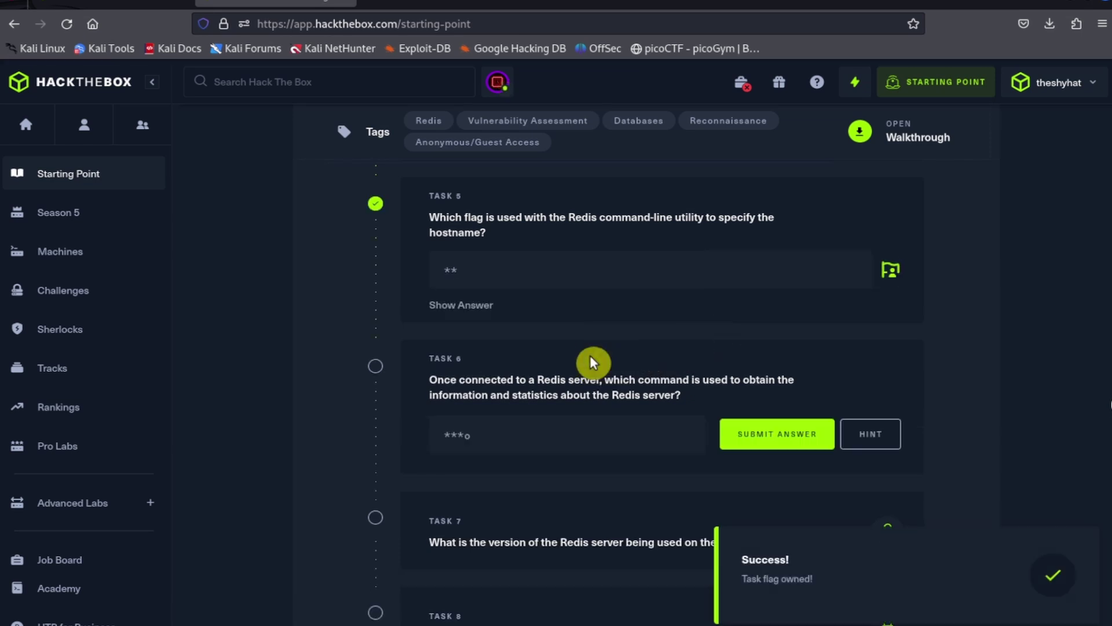
{"action": "scroll", "coordinate": [596, 347], "scroll_direction": "down", "scroll_amount": 2}
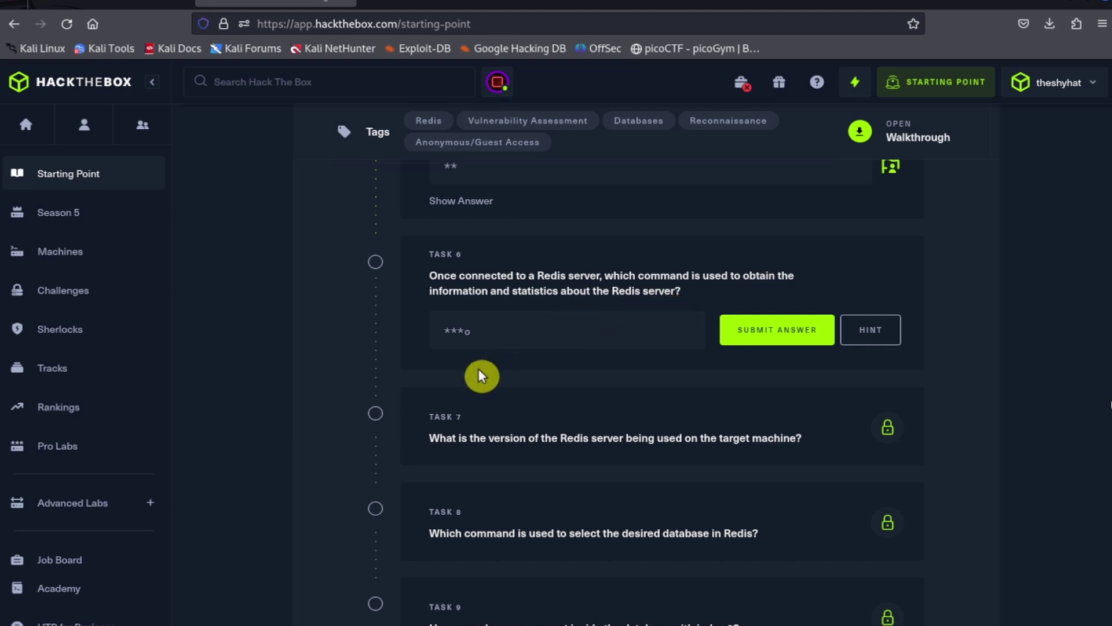
{"action": "left_click", "coordinate": [512, 331]}
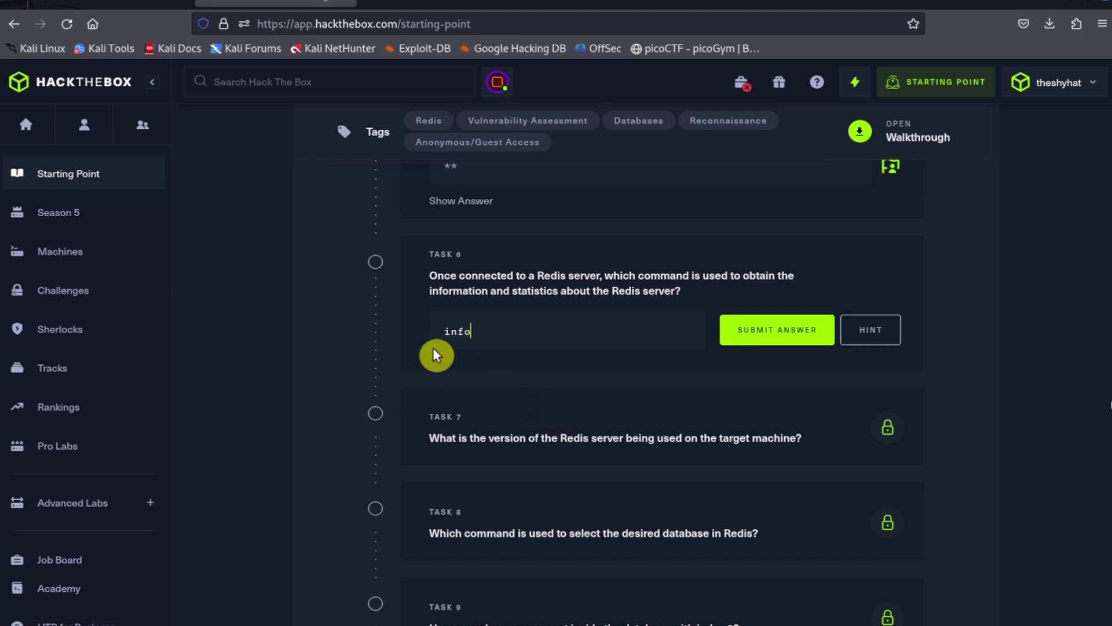
{"action": "left_click", "coordinate": [780, 335]}
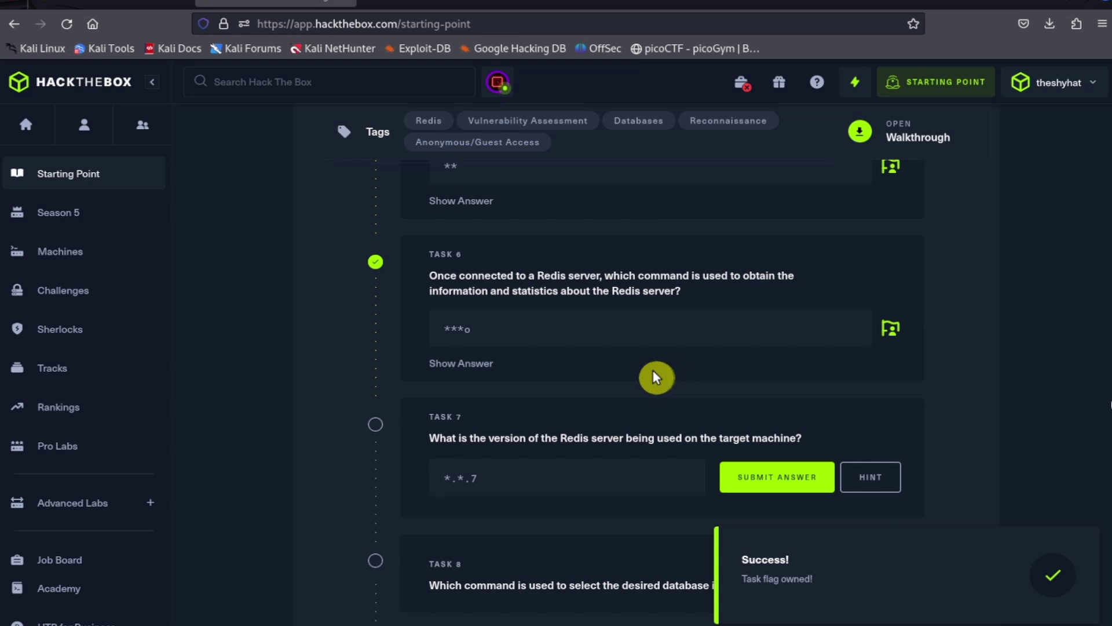
- Switch to the terminal, exit the Redis session and run nmap -vv -T4 -p6379 -sC -sV 10.129.191.28
{"action": "scroll", "coordinate": [655, 376], "scroll_direction": "down", "scroll_amount": 1}
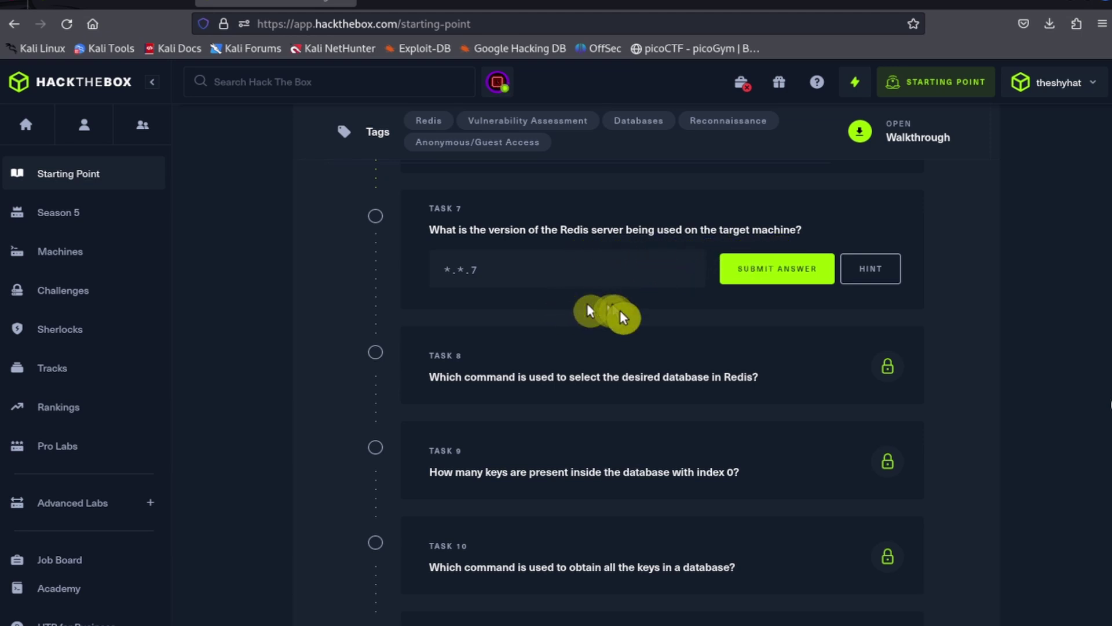
{"action": "left_click", "coordinate": [316, 2]}
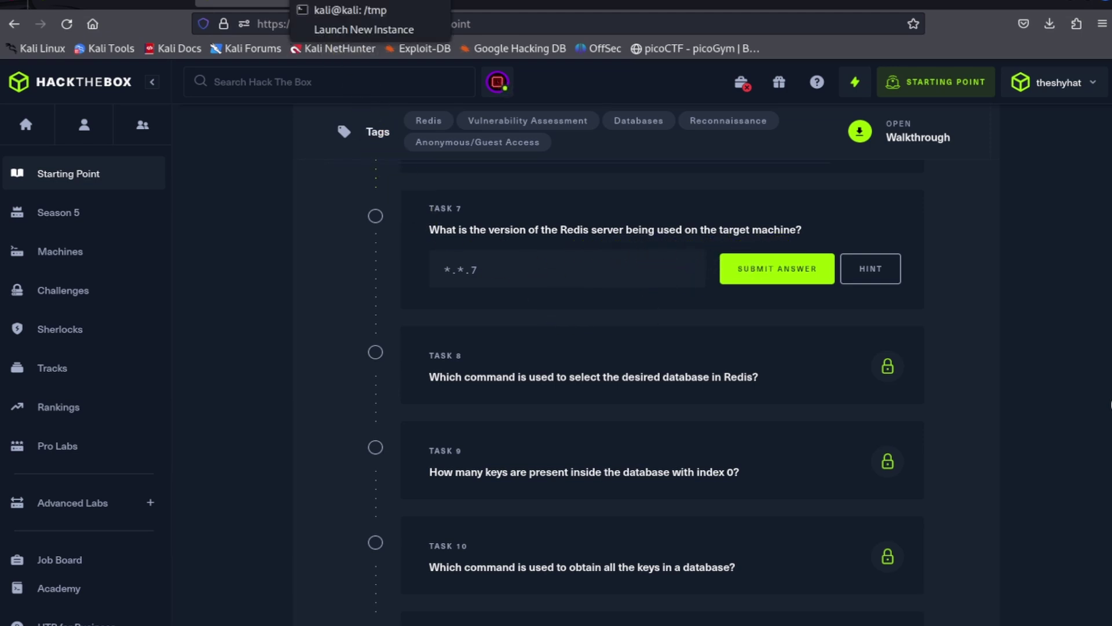
{"action": "left_click", "coordinate": [342, 17]}
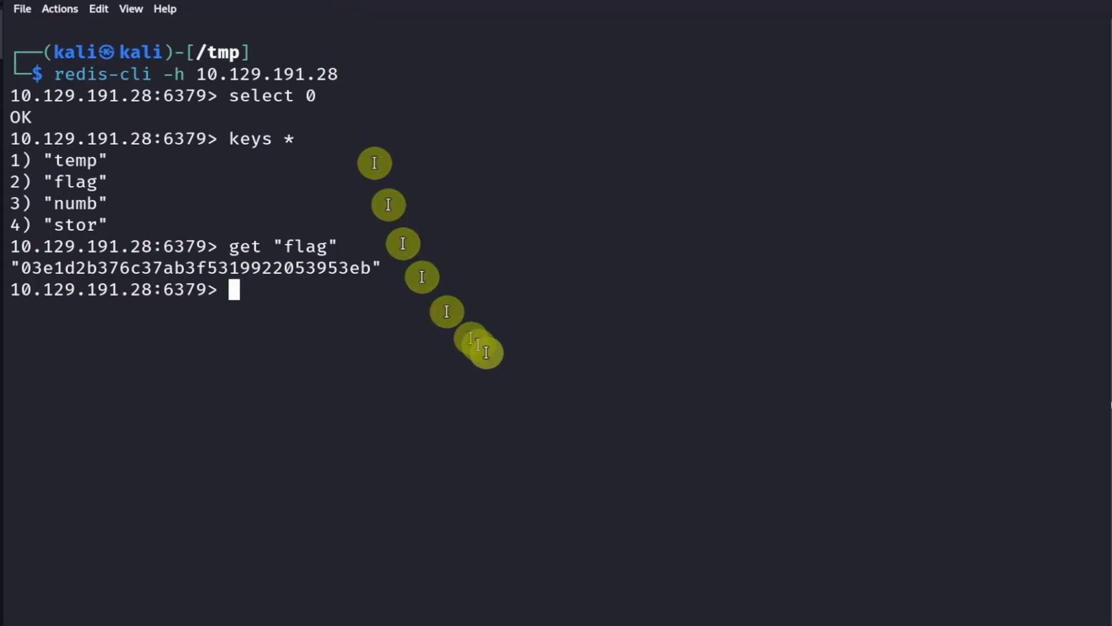
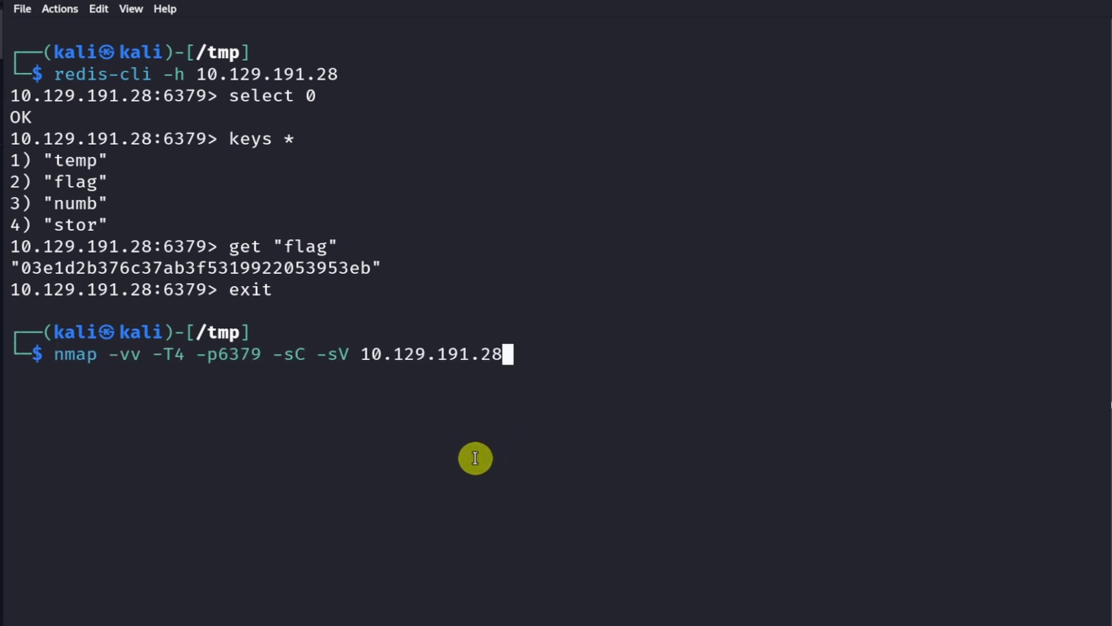
{"action": "key", "text": "Return"}
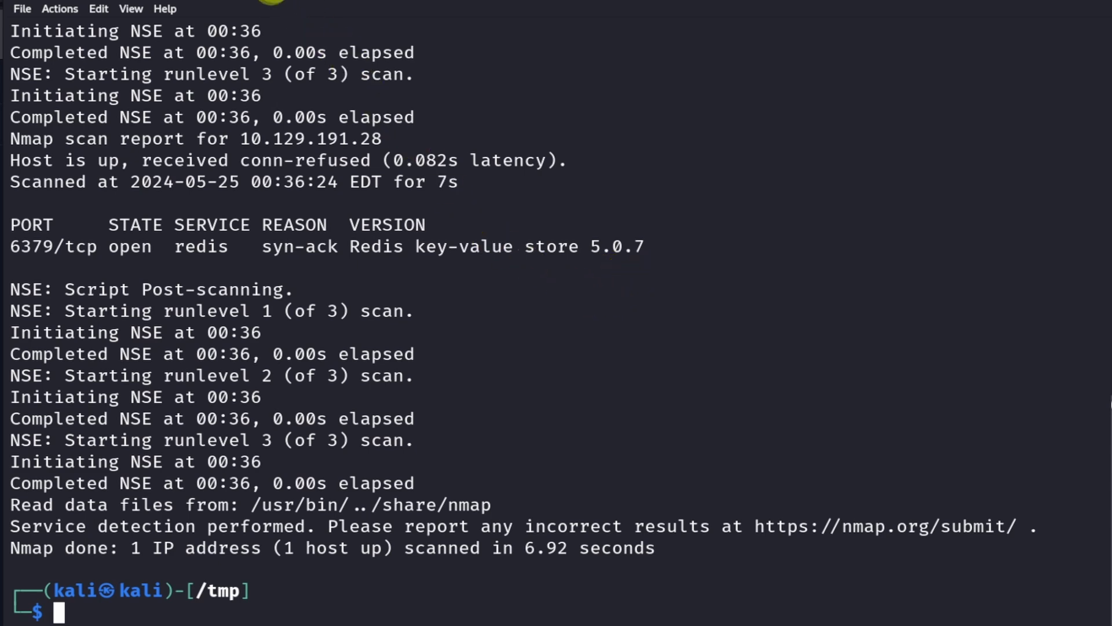
- Return to the Hack The Box page in the browser and submit 5.0.7 as the Redis server version for Task 7
{"action": "key", "text": "alt+Tab"}
{"action": "left_click", "coordinate": [497, 268]}
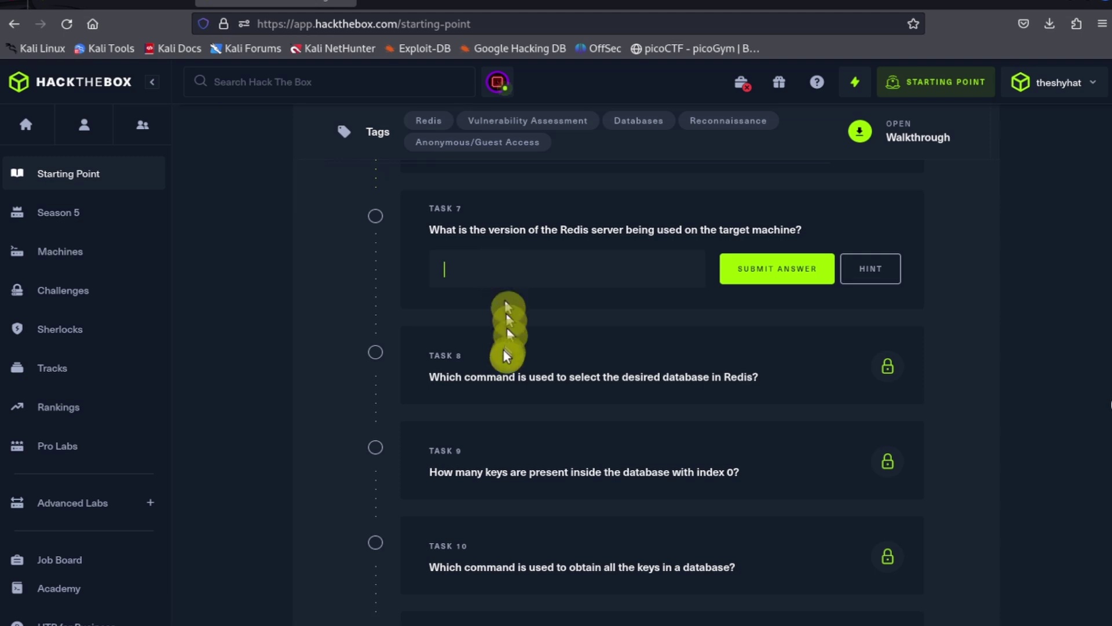
{"action": "type", "text": "5.0"}
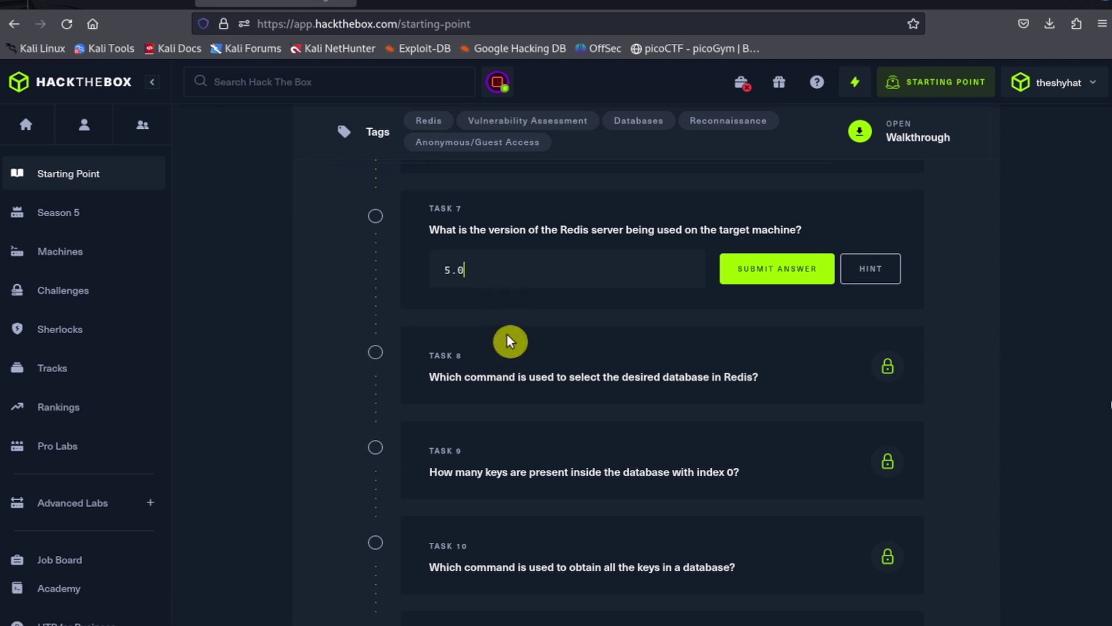
{"action": "type", "text": ".7"}
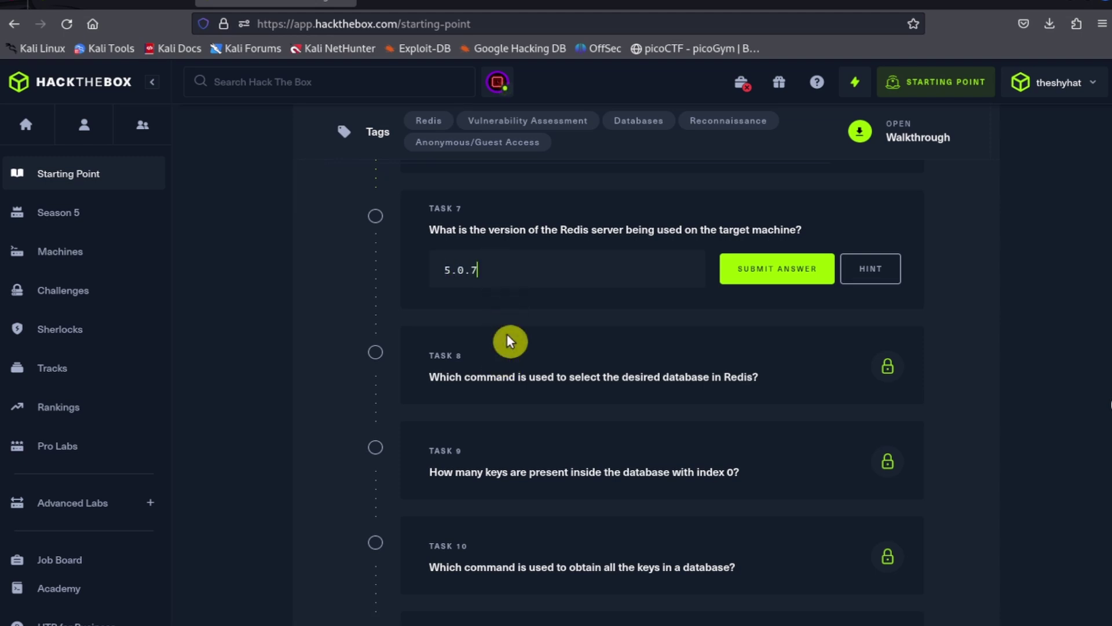
{"action": "left_click", "coordinate": [758, 269]}
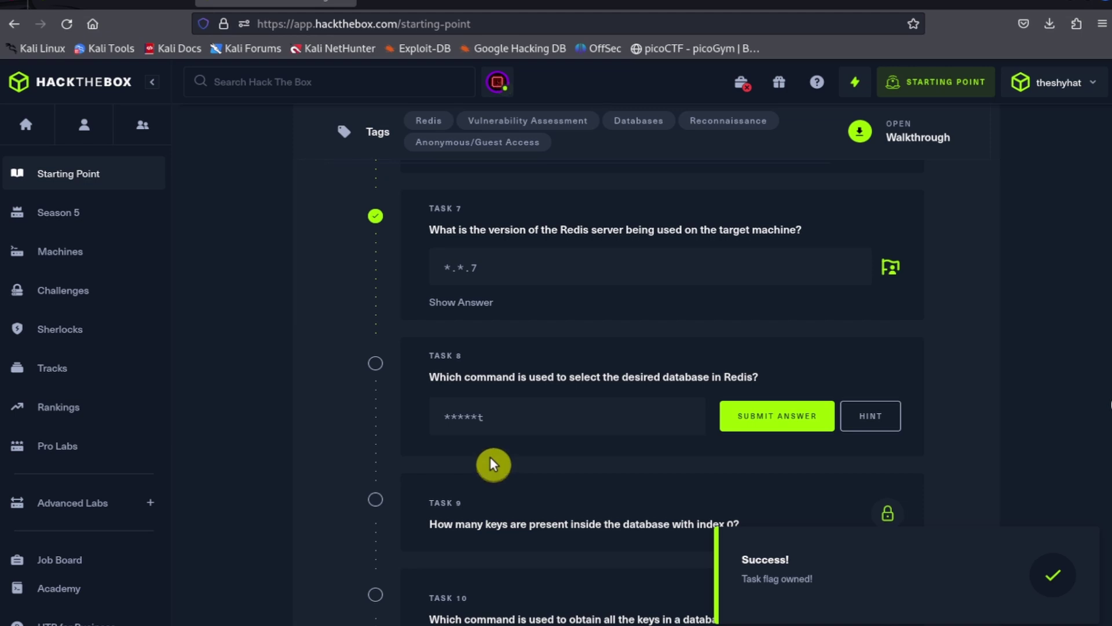
- Submit select as the database selection command for Task 8 and 4 as the number of keys for Task 9
{"action": "scroll", "coordinate": [495, 464], "scroll_direction": "down", "scroll_amount": 3}
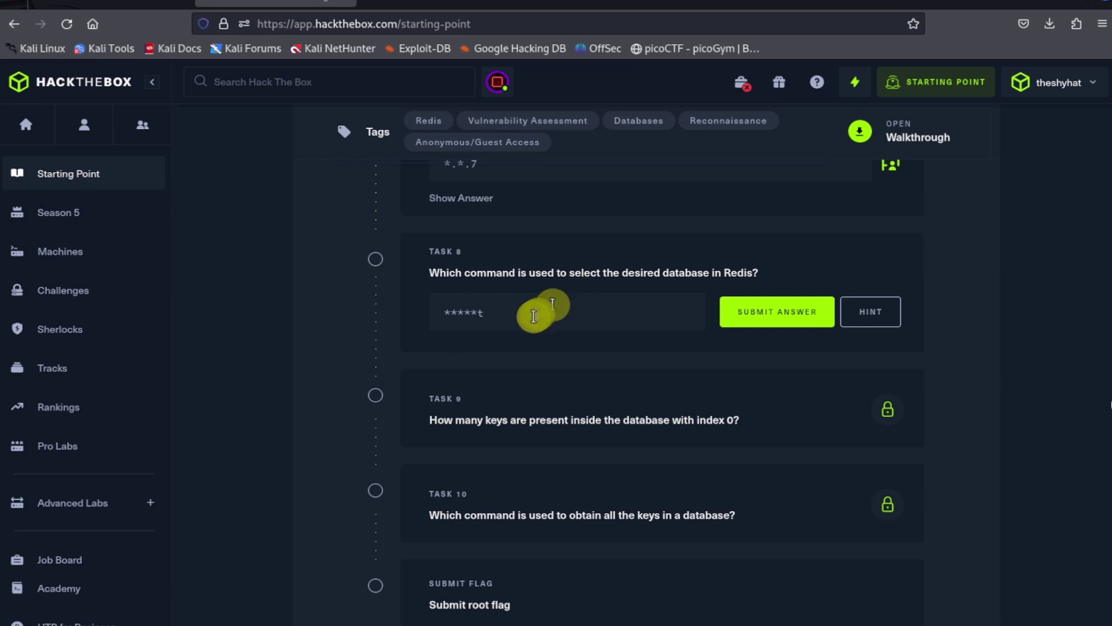
{"action": "left_click", "coordinate": [504, 316]}
{"action": "type", "text": "select"}
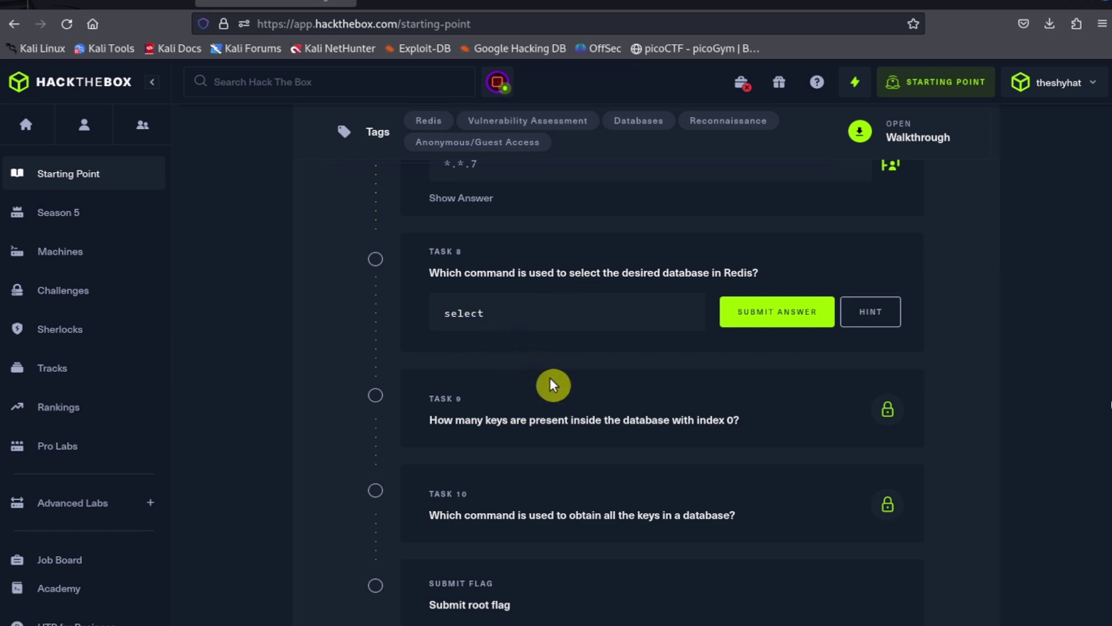
{"action": "left_click", "coordinate": [753, 321]}
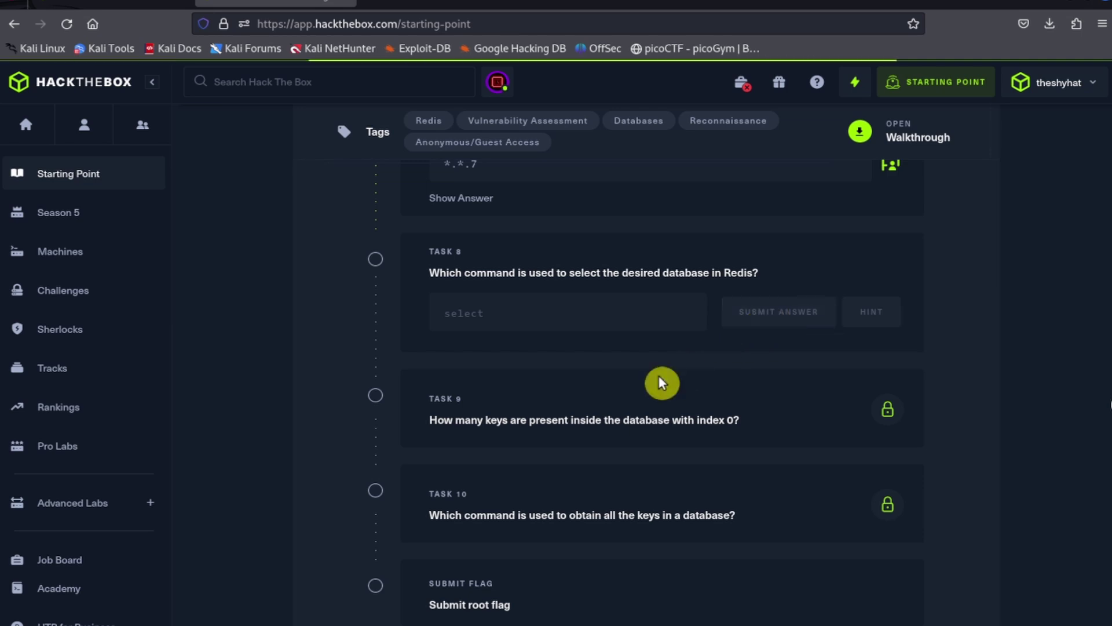
{"action": "scroll", "coordinate": [664, 384], "scroll_direction": "down", "scroll_amount": 2}
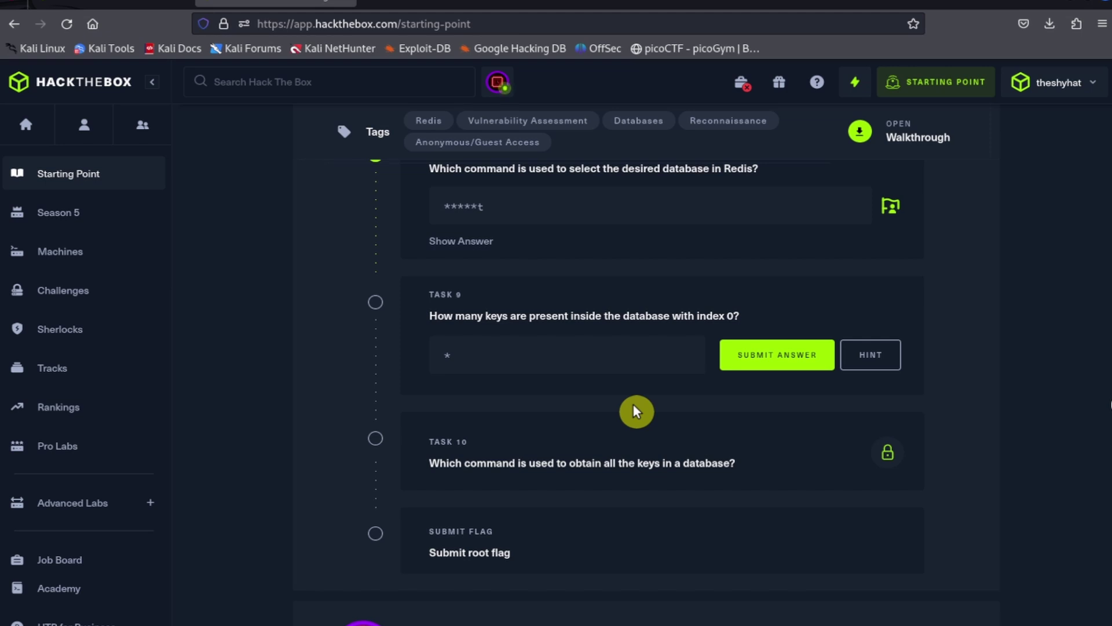
{"action": "left_click", "coordinate": [504, 355]}
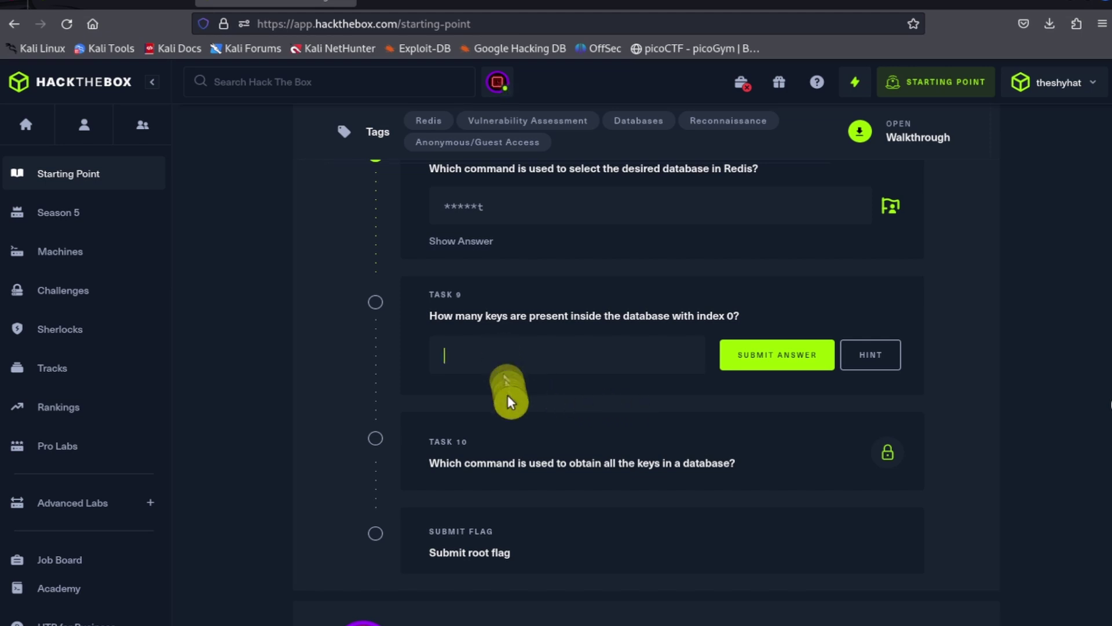
{"action": "type", "text": "4"}
{"action": "left_click", "coordinate": [765, 365]}
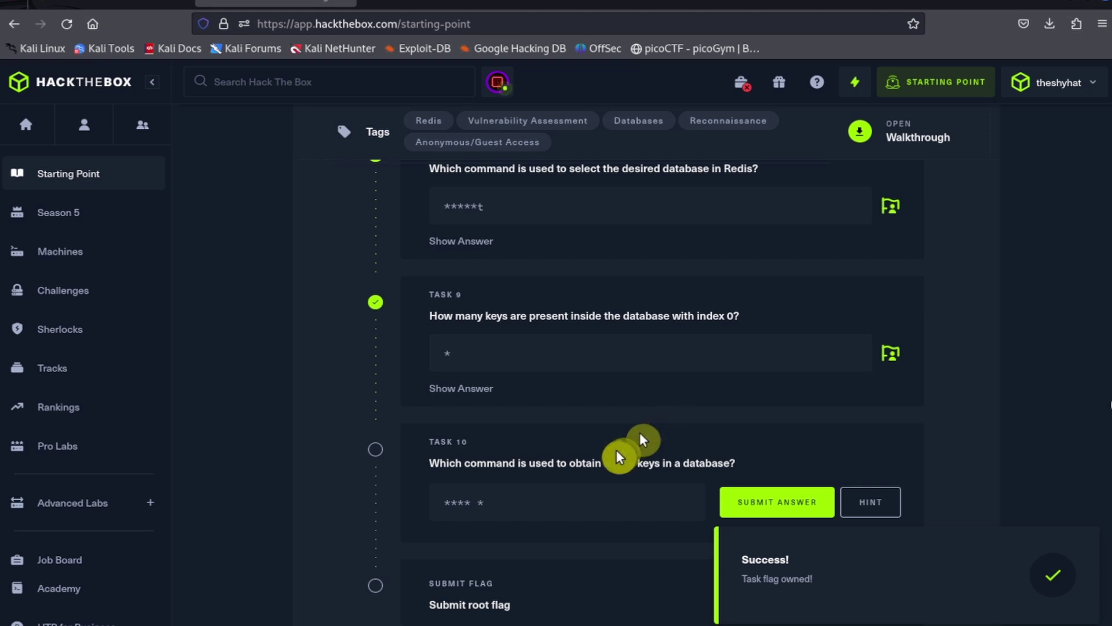
- Submit "keys *" as the Task 10 command for obtaining all keys in a database
{"action": "scroll", "coordinate": [620, 457], "scroll_direction": "down", "scroll_amount": 2}
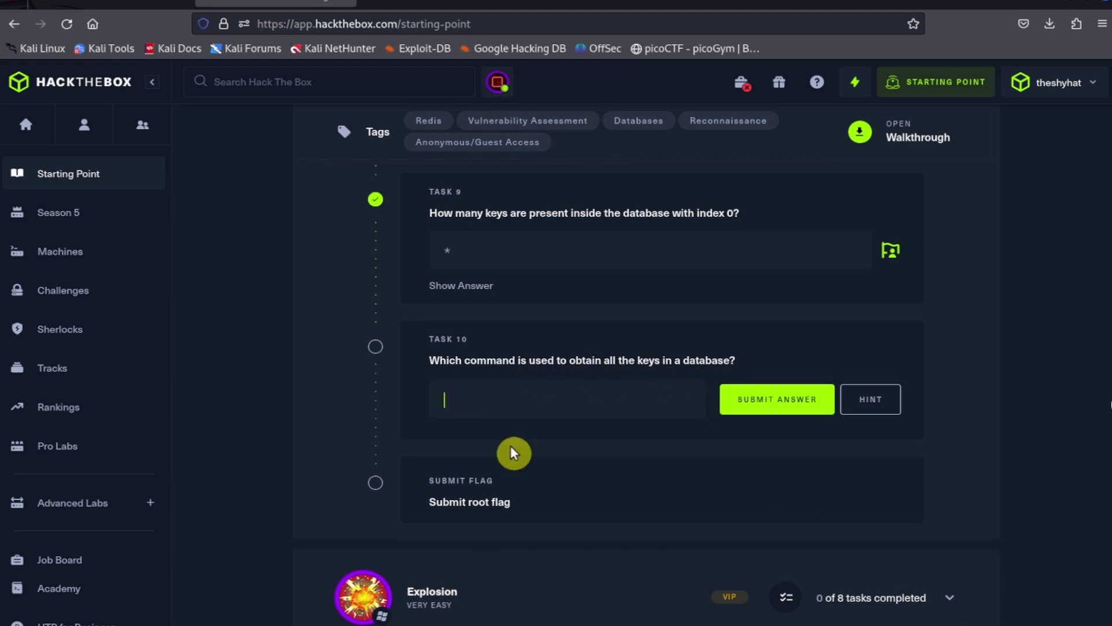
{"action": "type", "text": "keys *"}
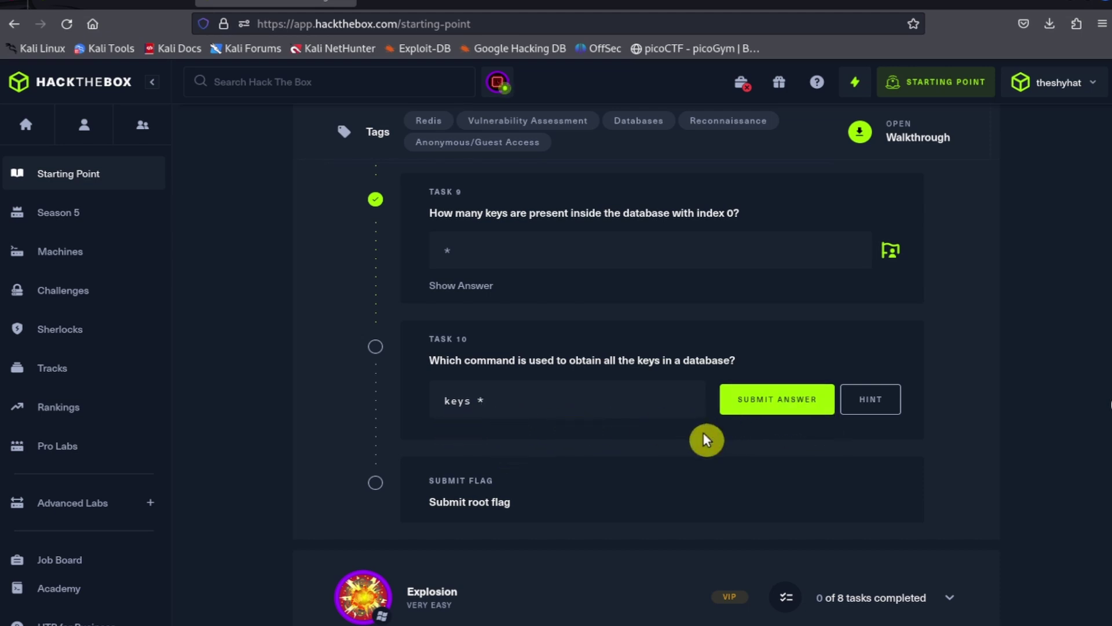
{"action": "left_click", "coordinate": [768, 406]}
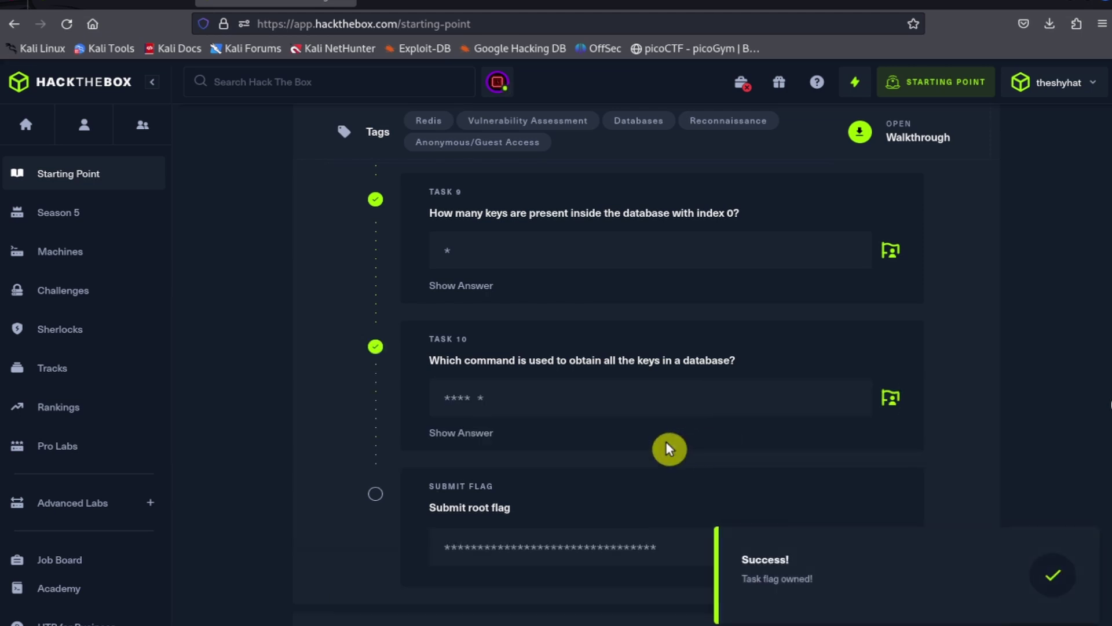
- Paste the copied root flag into the root flag field, submit it and dismiss the completion message
{"action": "scroll", "coordinate": [666, 446], "scroll_direction": "down", "scroll_amount": 4}
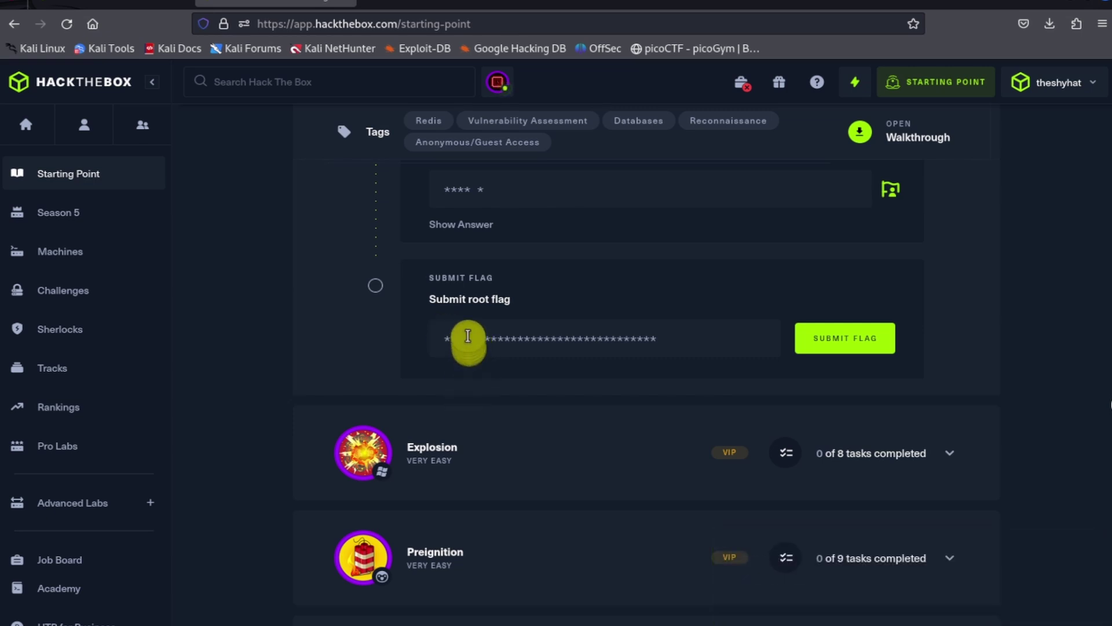
{"action": "left_click", "coordinate": [473, 333]}
{"action": "key", "text": "ctrl+v"}
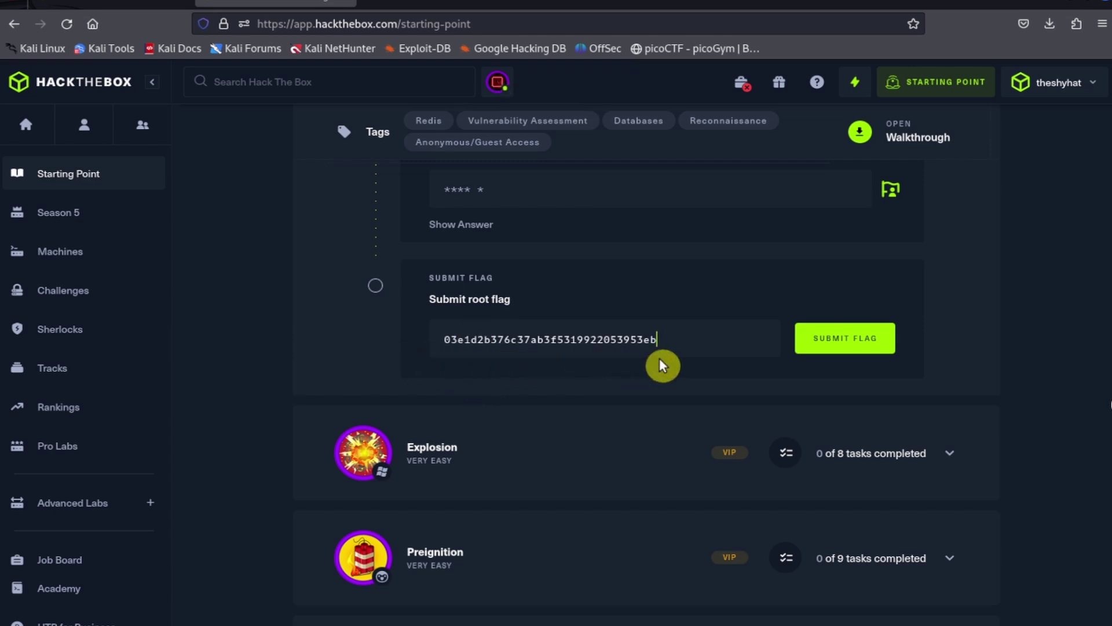
{"action": "left_click", "coordinate": [857, 343]}
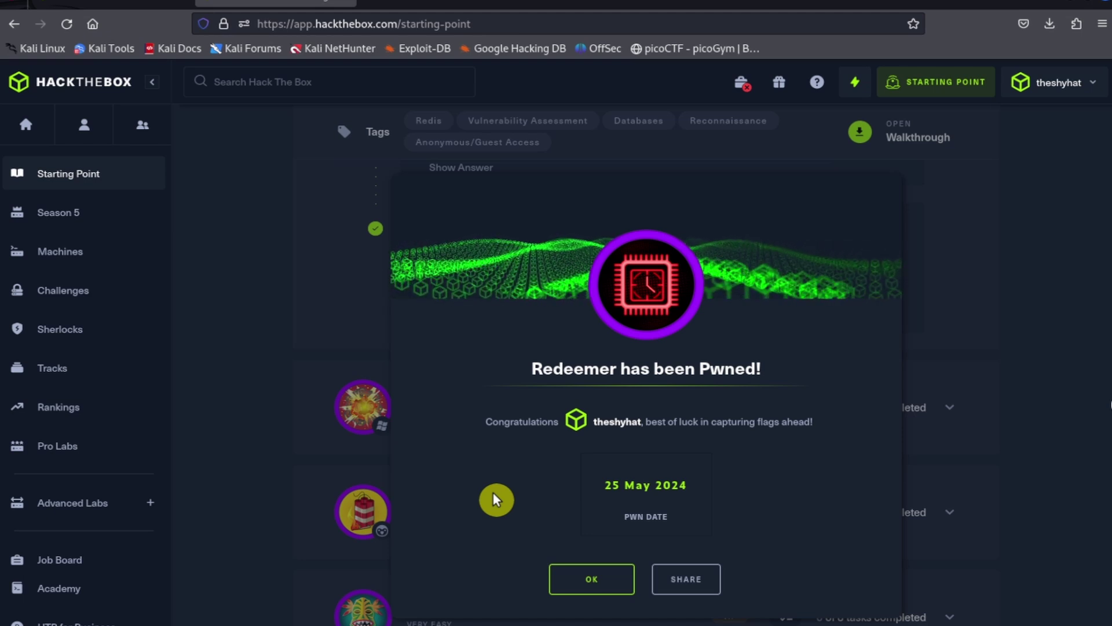
{"action": "left_click", "coordinate": [596, 581]}
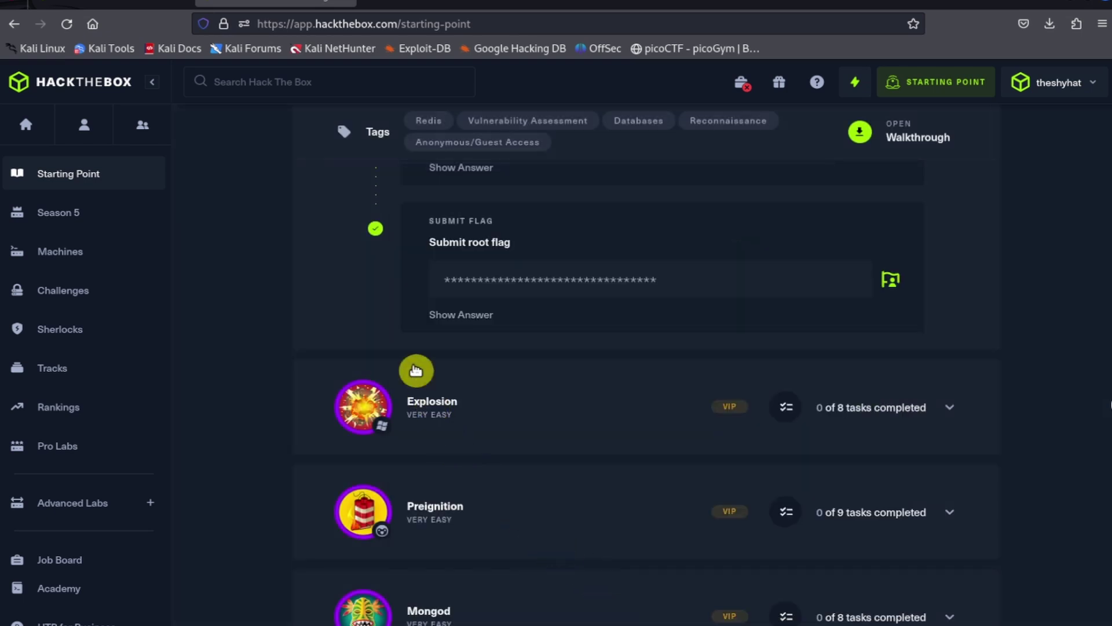